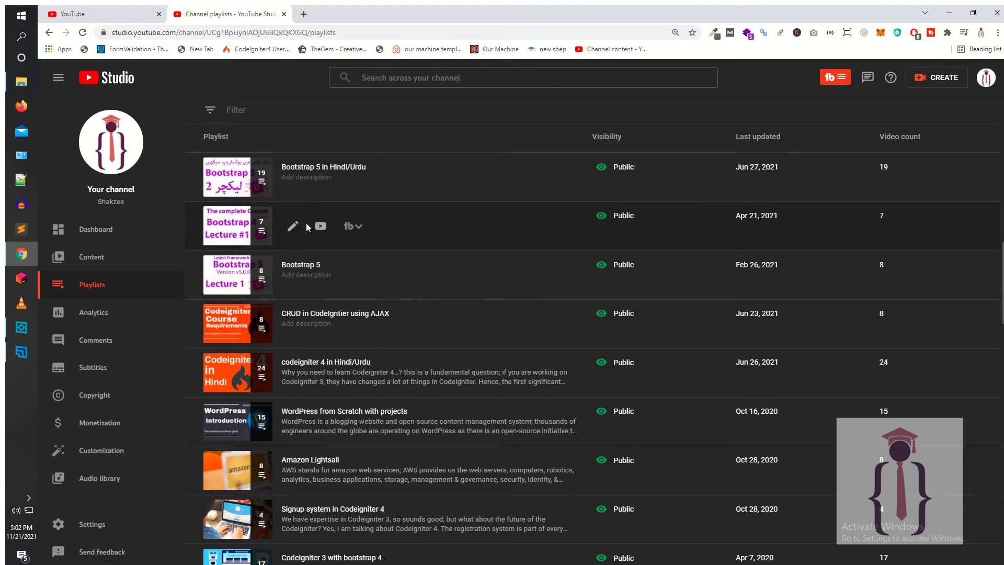
# Open the Bootstrap 4 playlist on YouTube and play its second video, "Different Front end frameworks", with the sound muted
pyautogui.click(321, 226)
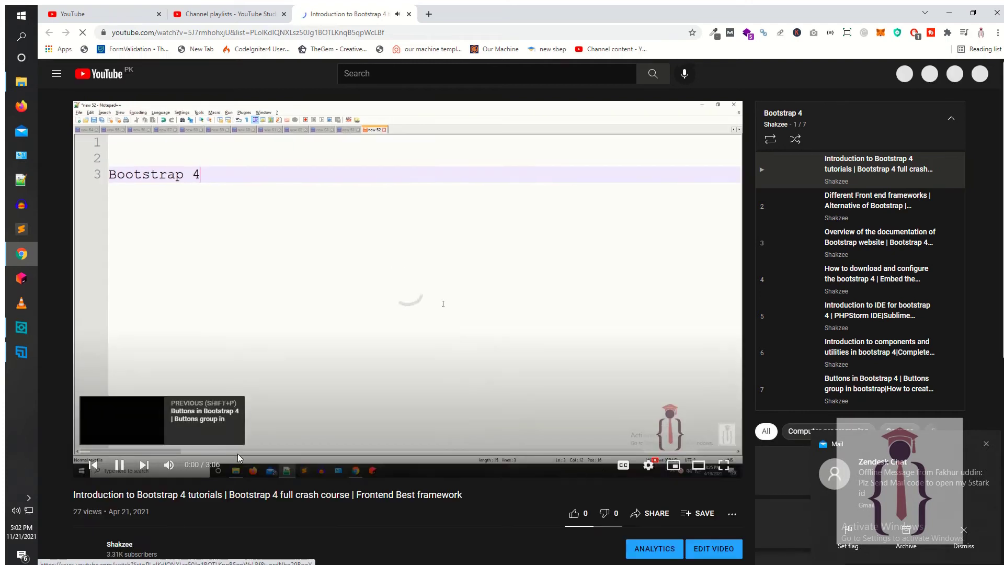
pyautogui.click(127, 467)
pyautogui.click(848, 201)
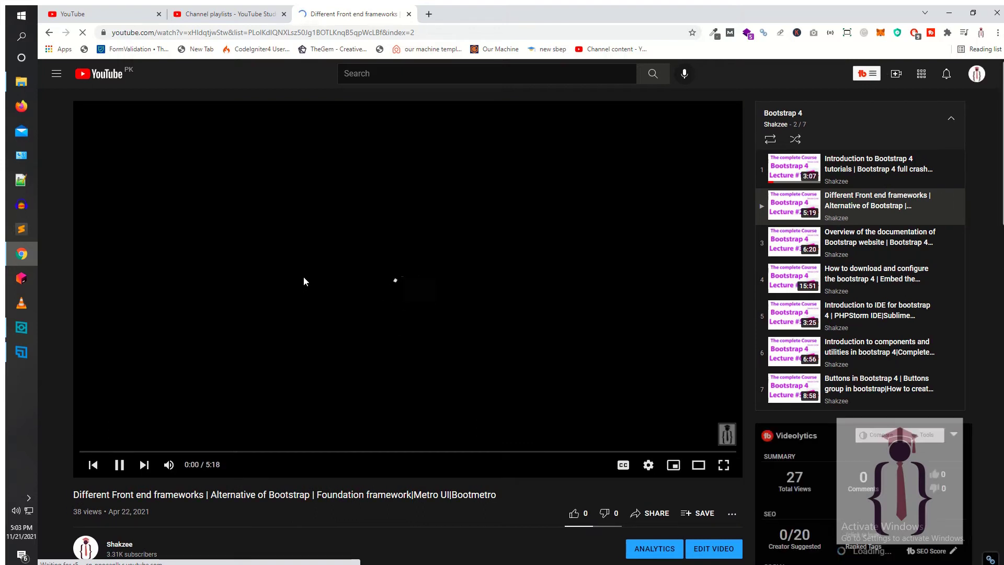
pyautogui.scroll(-1, 303, 276)
pyautogui.moveTo(169, 416)
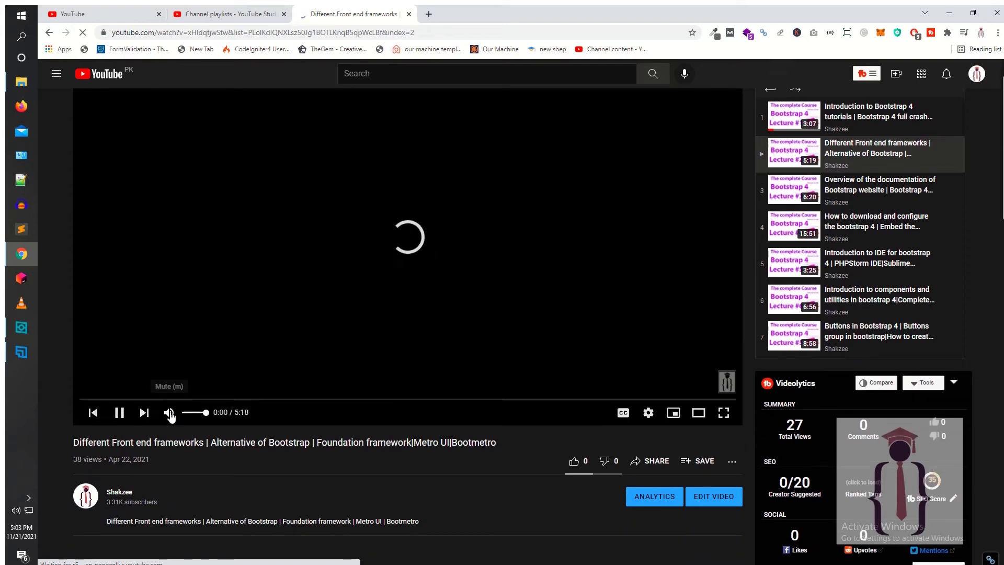
pyautogui.click(184, 413)
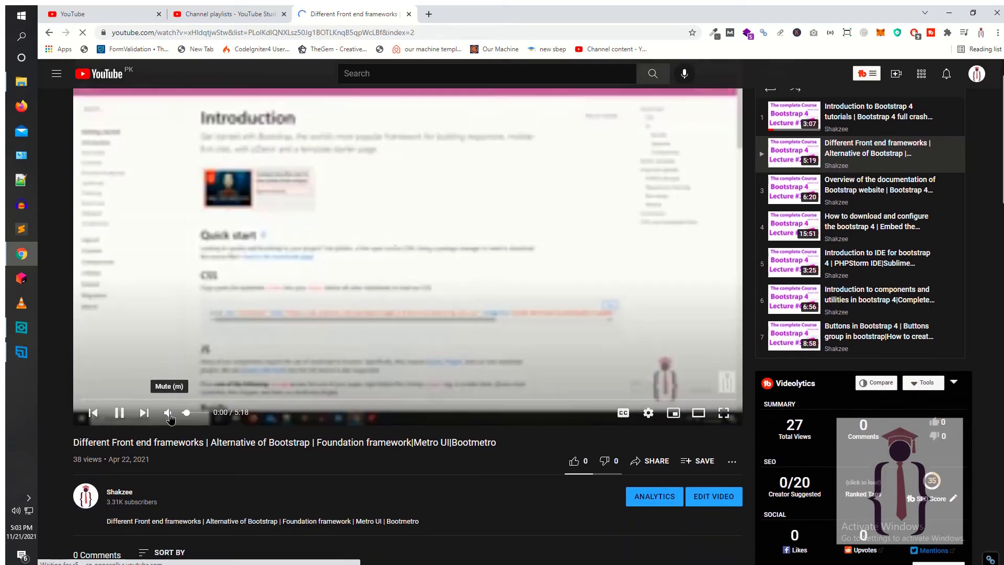
# Check the video's final 20 seconds, from 4:58 onward, for end screen elements, and pause it near the end
pyautogui.scroll(-1, 661, 289)
pyautogui.scroll(-2, 660, 290)
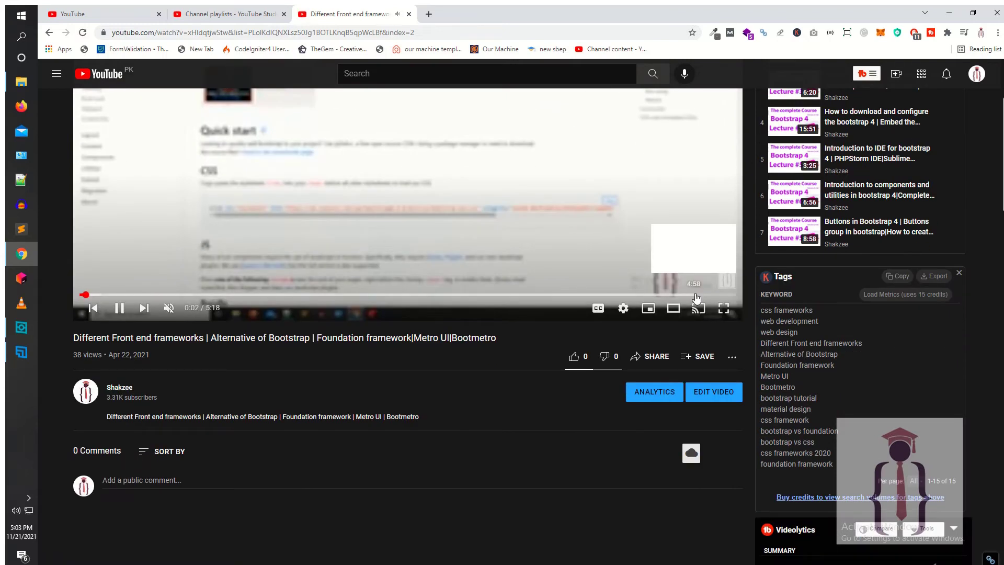
pyautogui.click(696, 295)
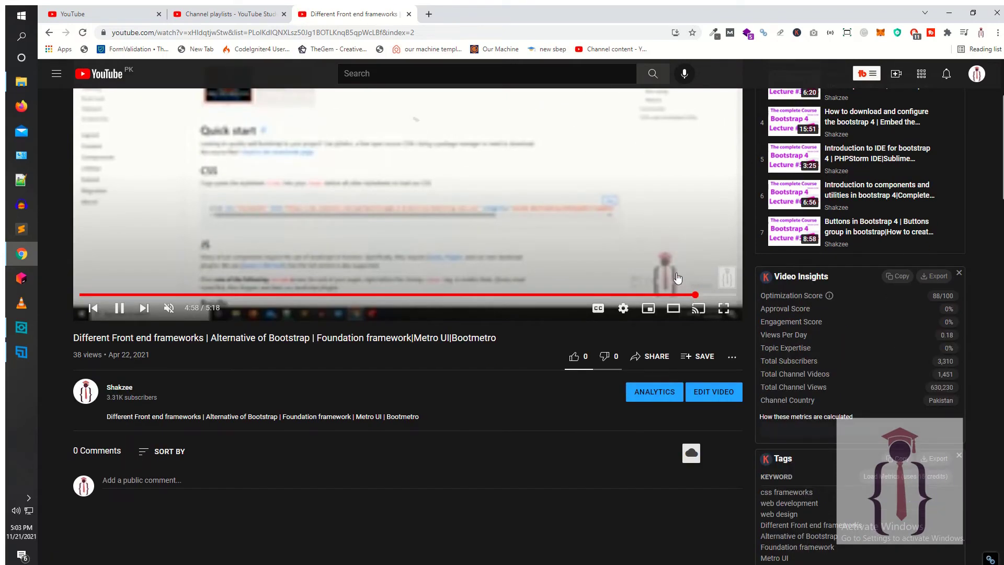
pyautogui.scroll(1, 629, 262)
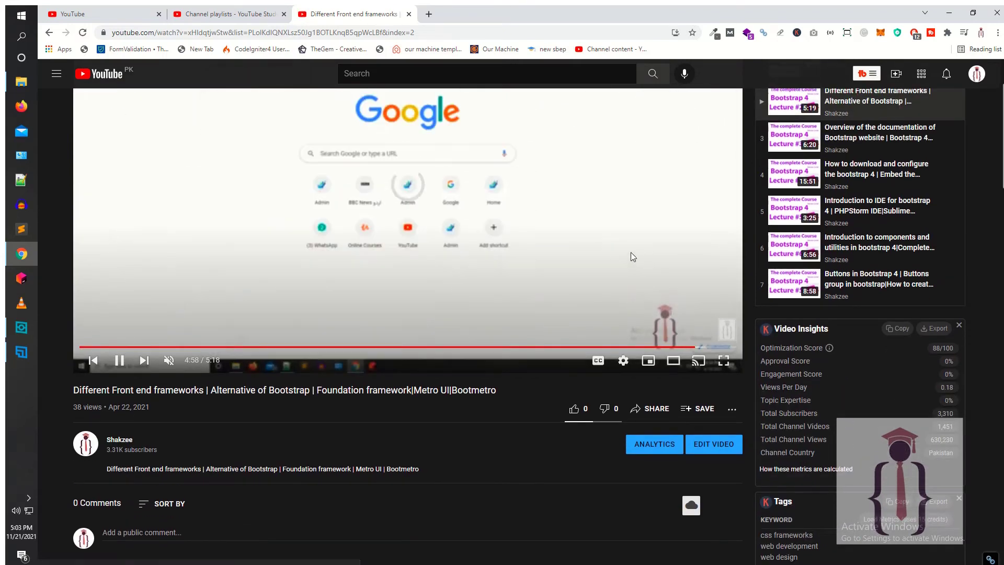
pyautogui.scroll(2, 631, 256)
pyautogui.scroll(-2, 632, 257)
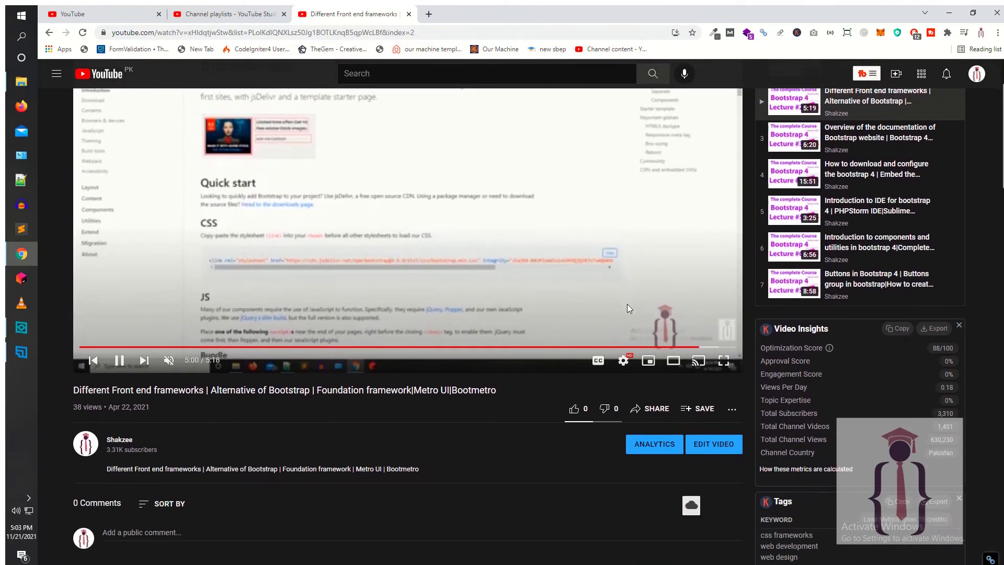
pyautogui.click(711, 348)
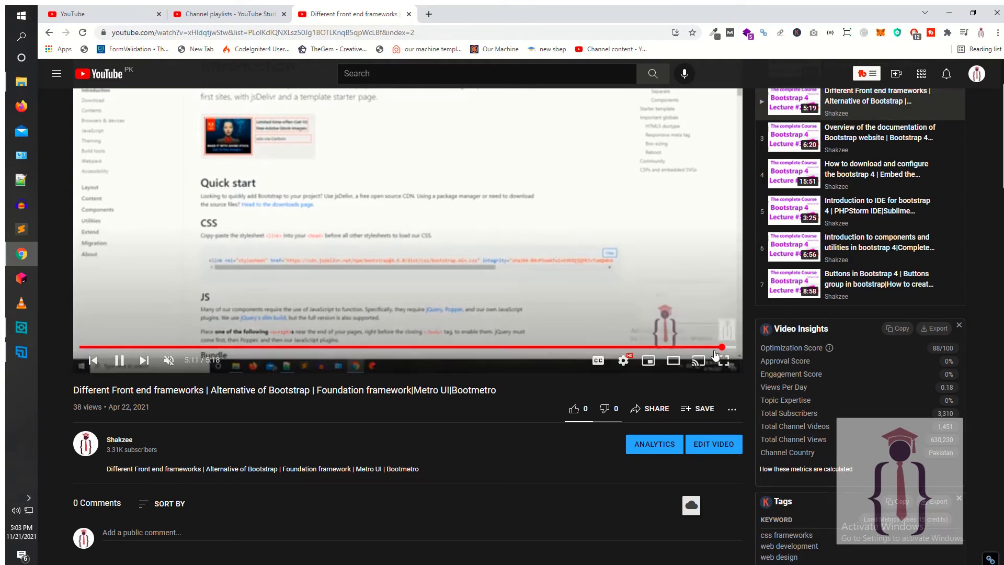
pyautogui.scroll(1, 448, 201)
pyautogui.click(448, 198)
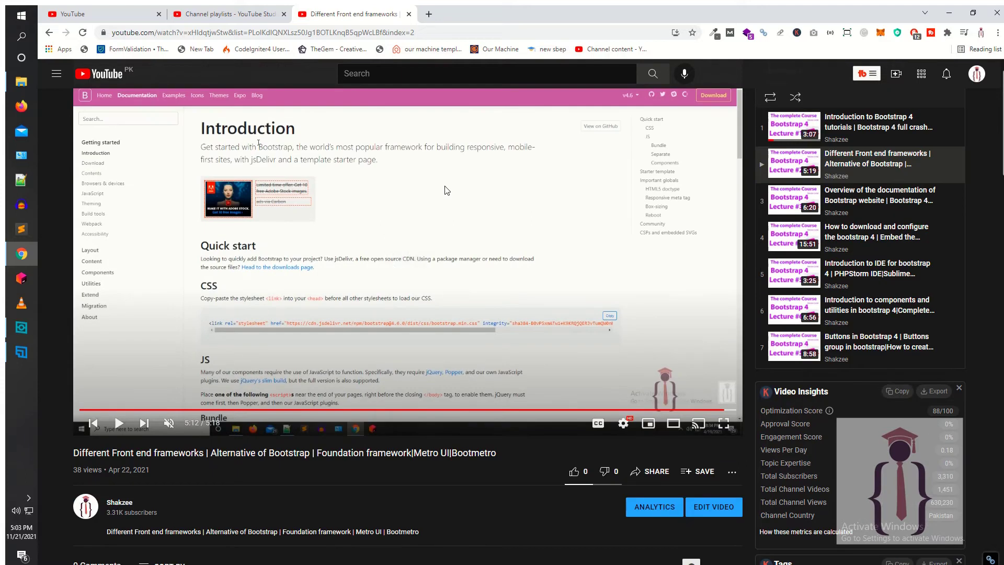
# Open the End screen editor from the details page of the "Different Front end frameworks" video
pyautogui.click(264, 15)
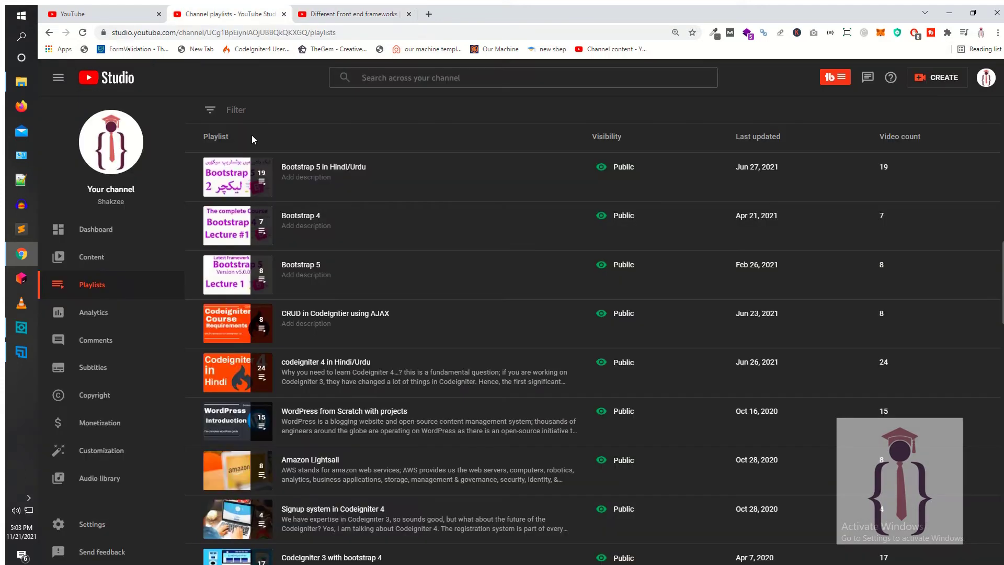
pyautogui.click(335, 14)
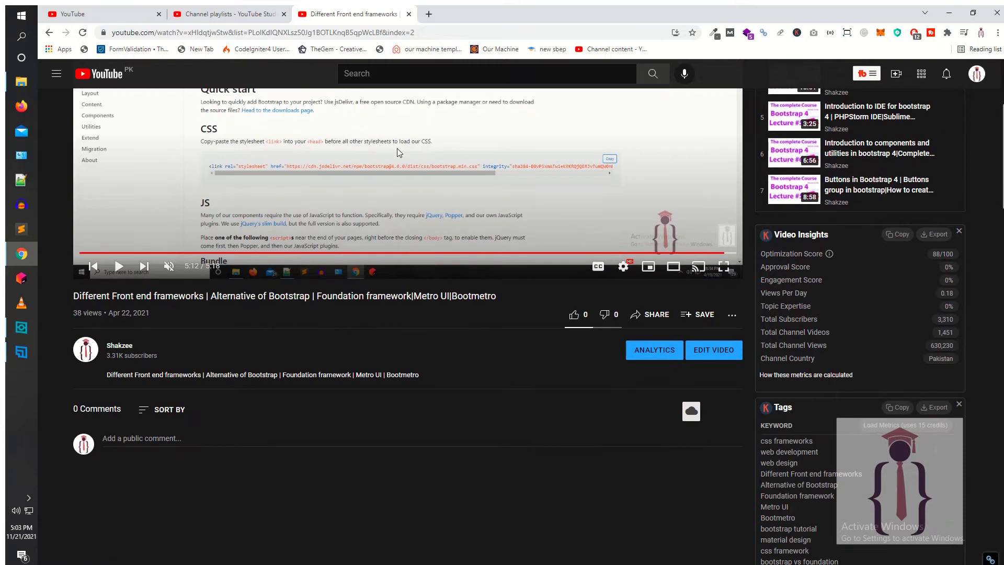
pyautogui.scroll(-3, 699, 294)
pyautogui.click(713, 354)
pyautogui.moveTo(470, 13); pyautogui.dragTo(371, 9)
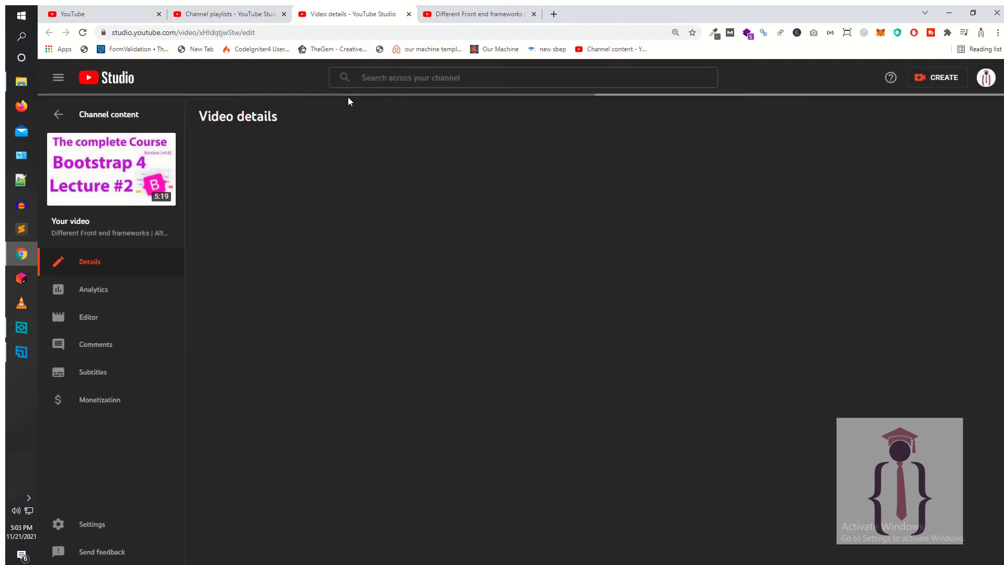
pyautogui.scroll(-4, 713, 199)
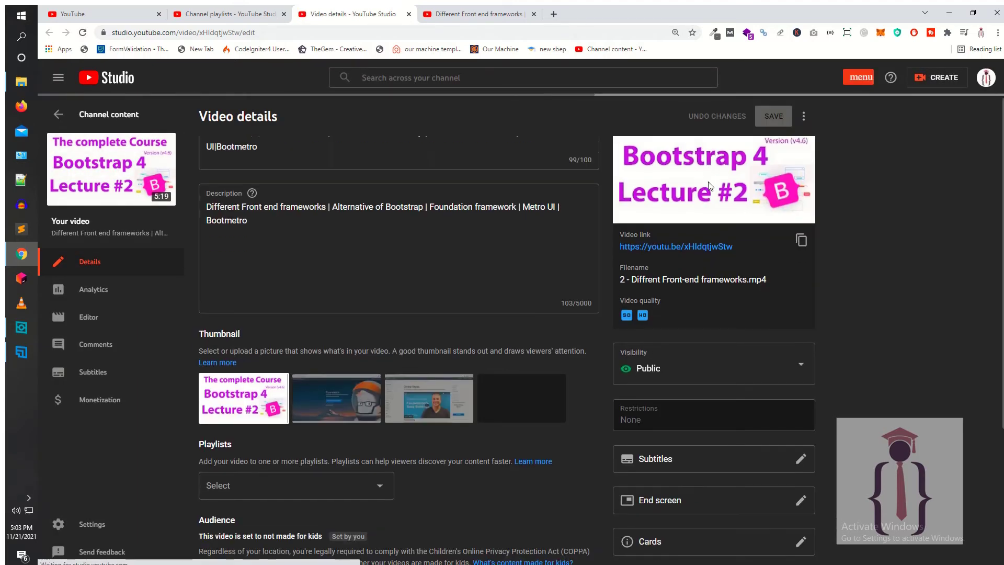
pyautogui.click(801, 330)
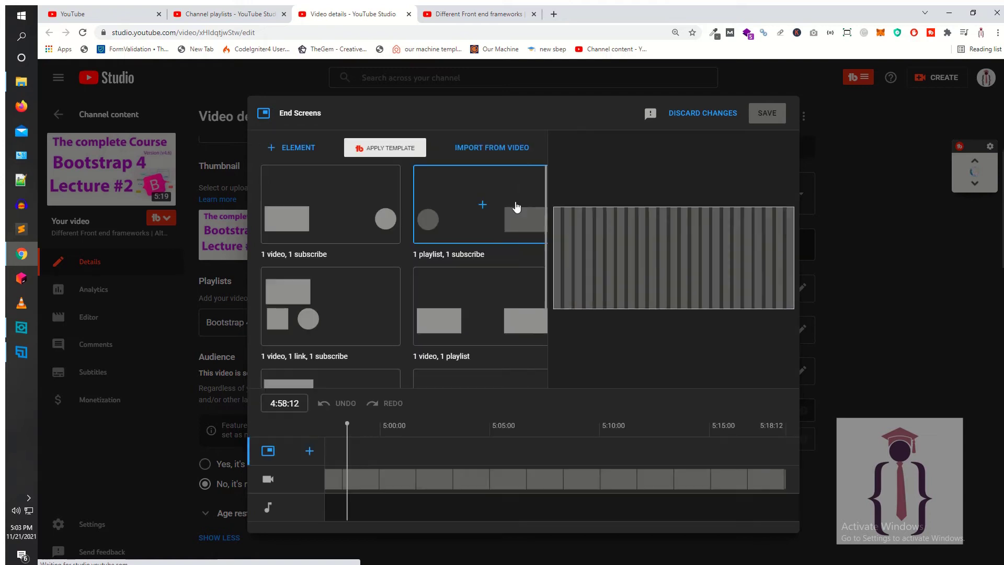
# Review the available end screen layouts and element types, and apply the "1 video, 1 playlist, 1 subscribe" layout
pyautogui.scroll(-1, 465, 298)
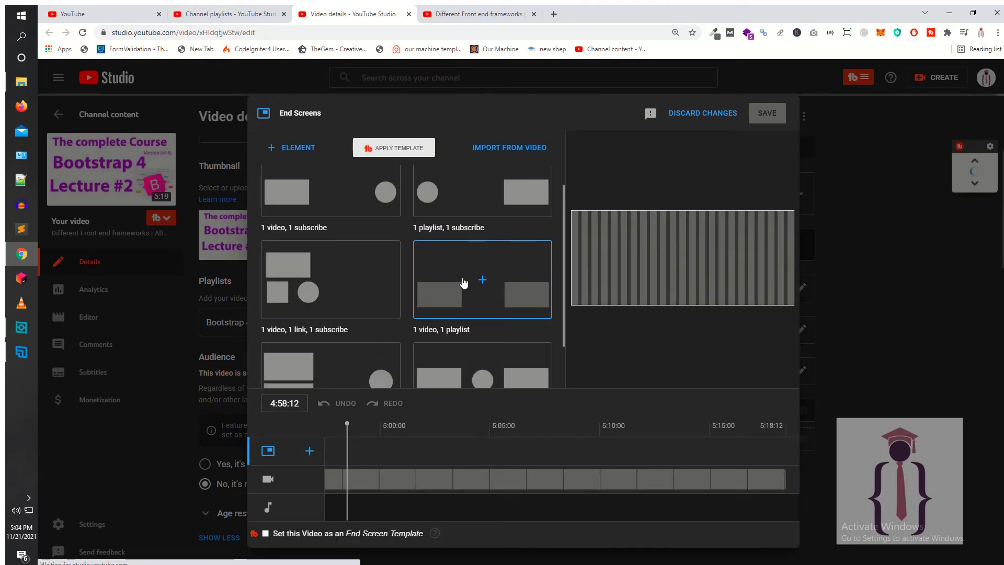
pyautogui.scroll(-2, 465, 283)
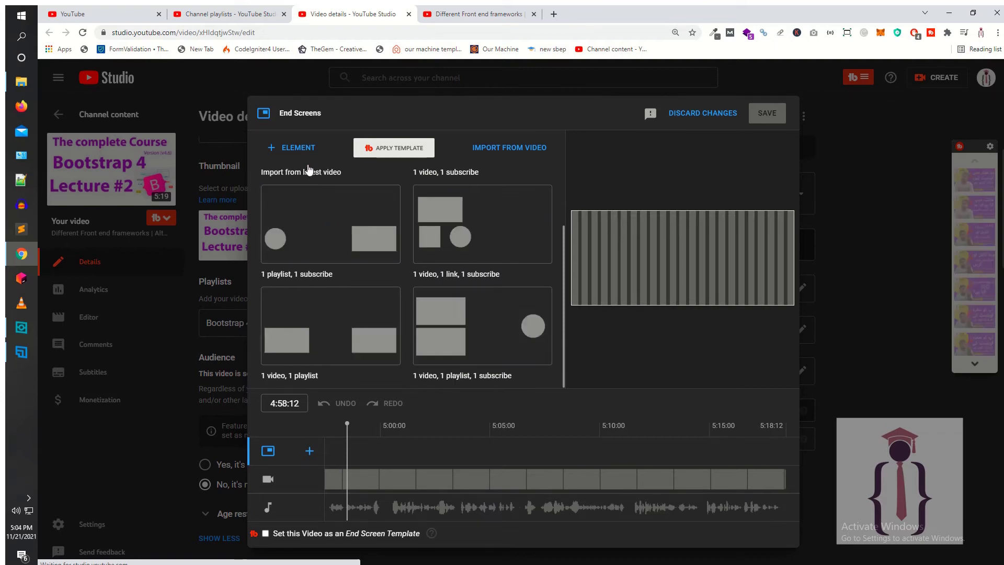
pyautogui.click(303, 154)
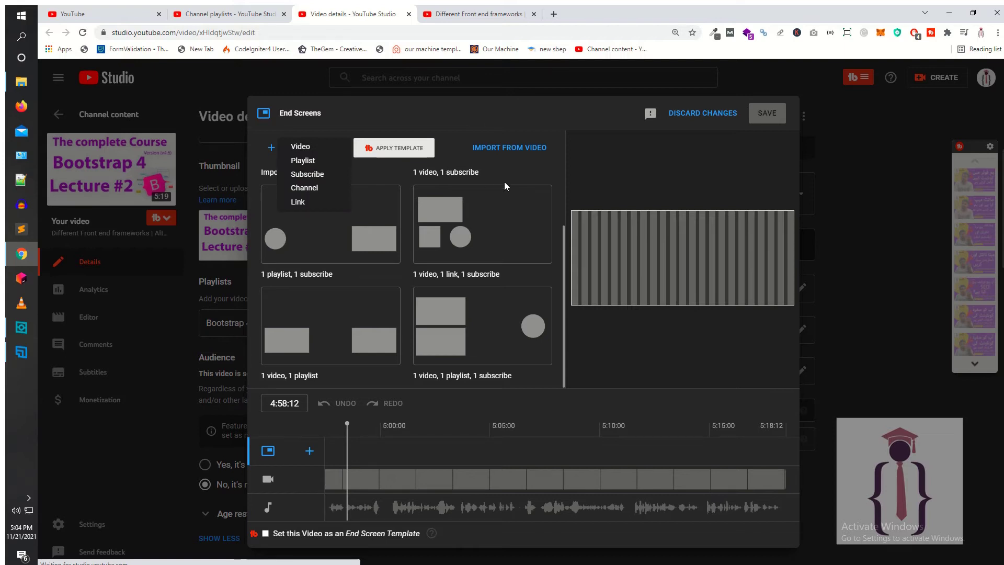
pyautogui.click(471, 236)
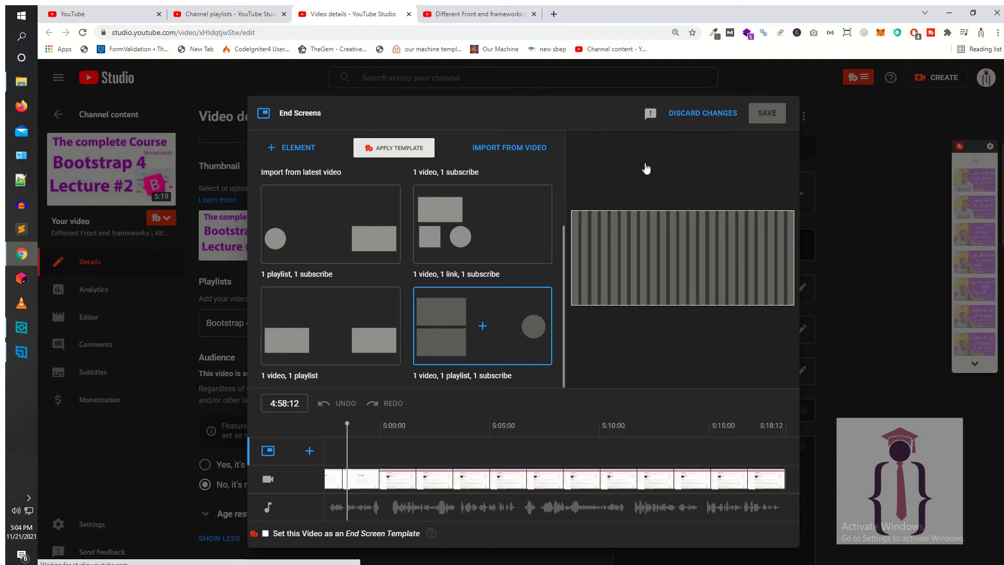
pyautogui.doubleClick(739, 16)
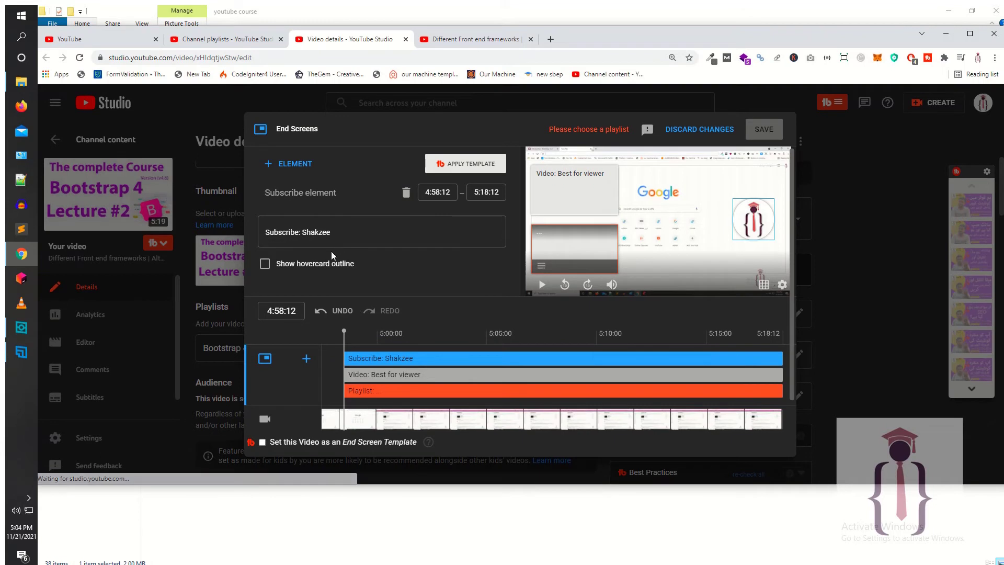
# Set the end screen's playlist element to the specific playlist "SEO in Urdu"
pyautogui.click(578, 250)
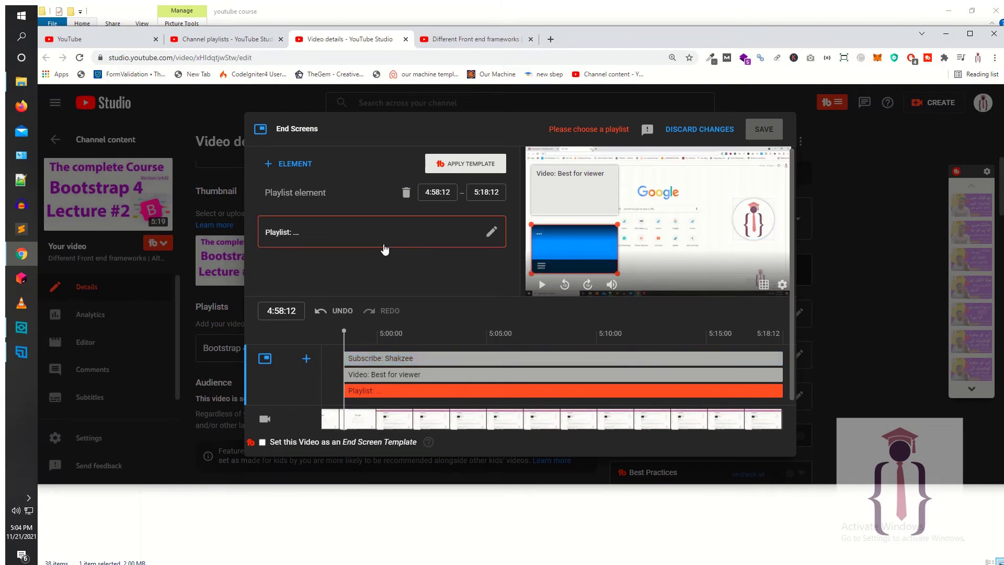
pyautogui.click(346, 232)
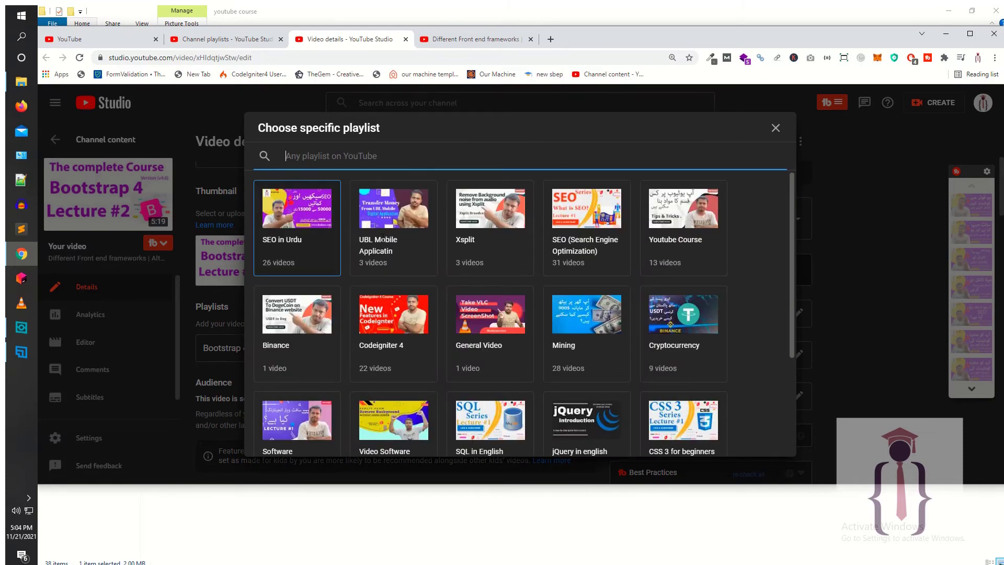
pyautogui.click(296, 230)
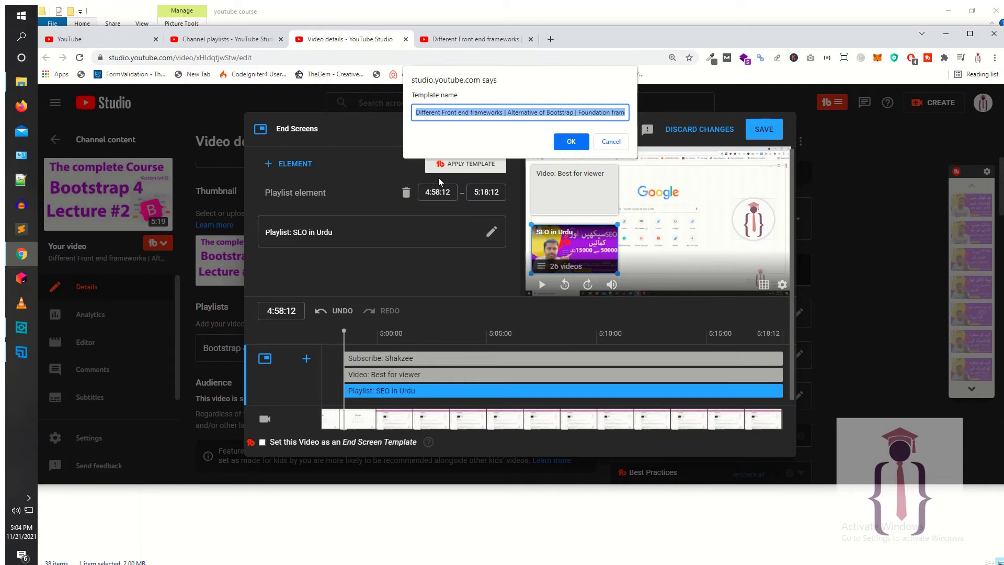
# Name the end screen template "dummy end screen" and confirm setting this video as a template
pyautogui.write('dummy end')
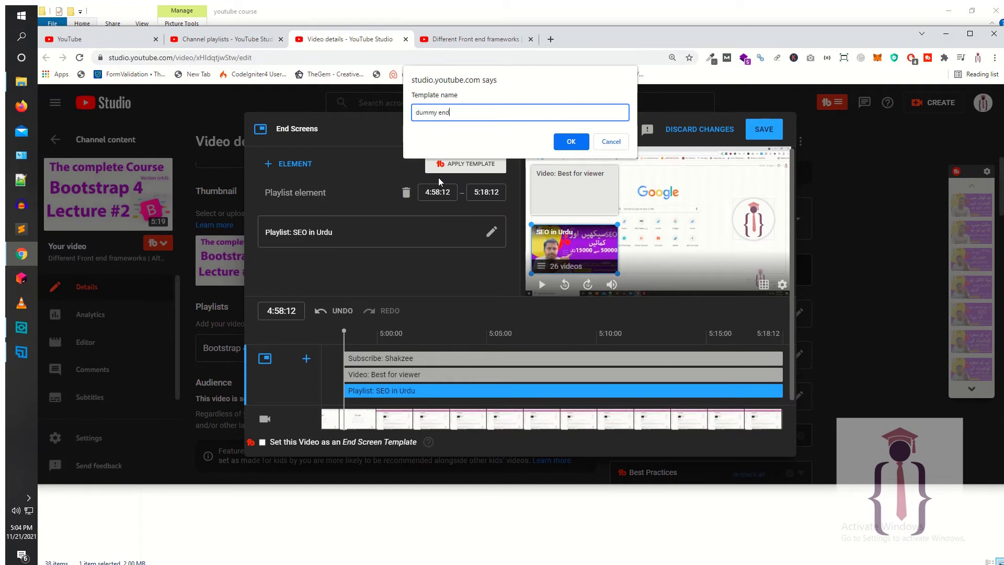
pyautogui.write(' screen')
pyautogui.click(571, 141)
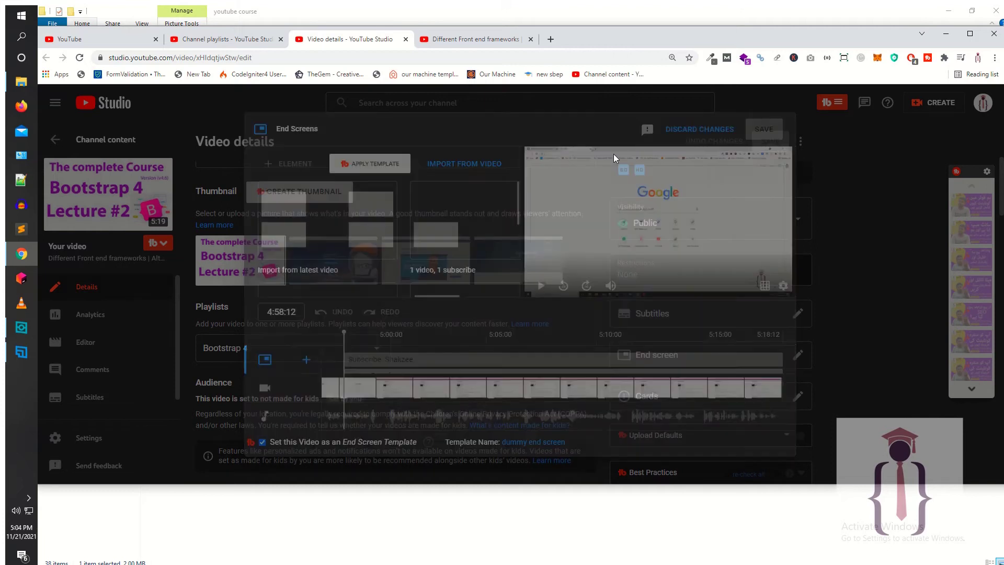
# Return to the channel's Content list and open the Bulk Copy End Screen tool
pyautogui.scroll(-3, 601, 208)
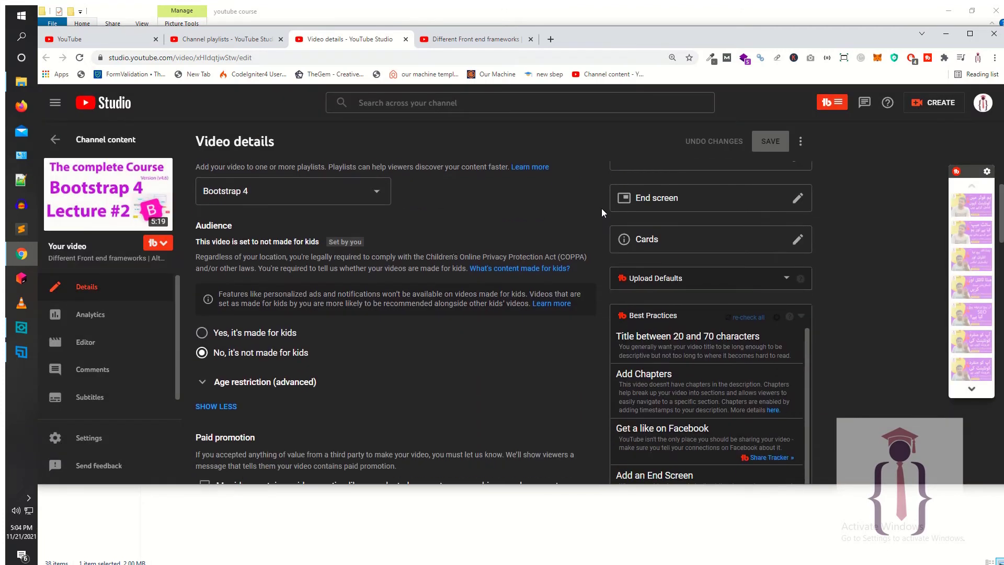
pyautogui.scroll(-5, 603, 209)
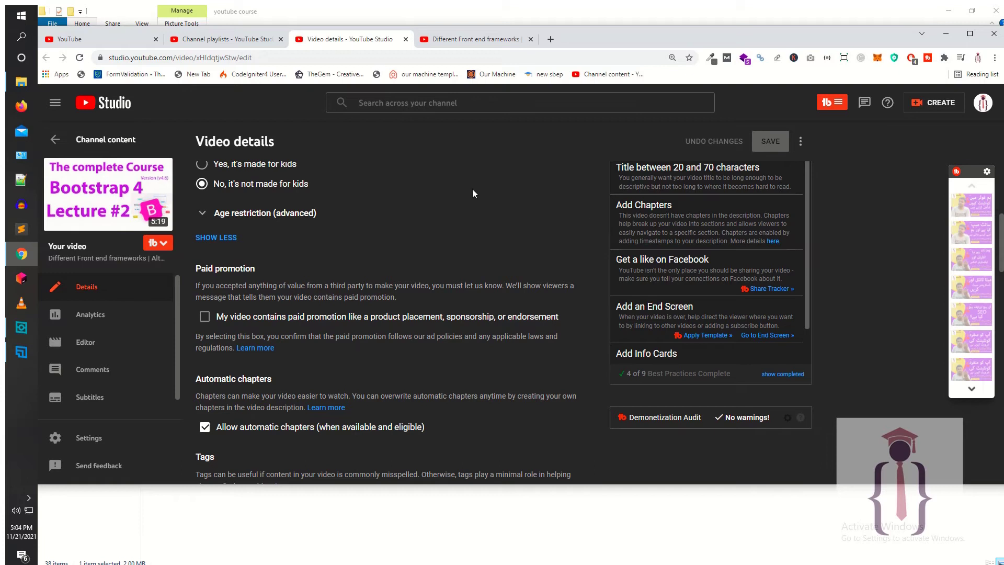
pyautogui.click(238, 40)
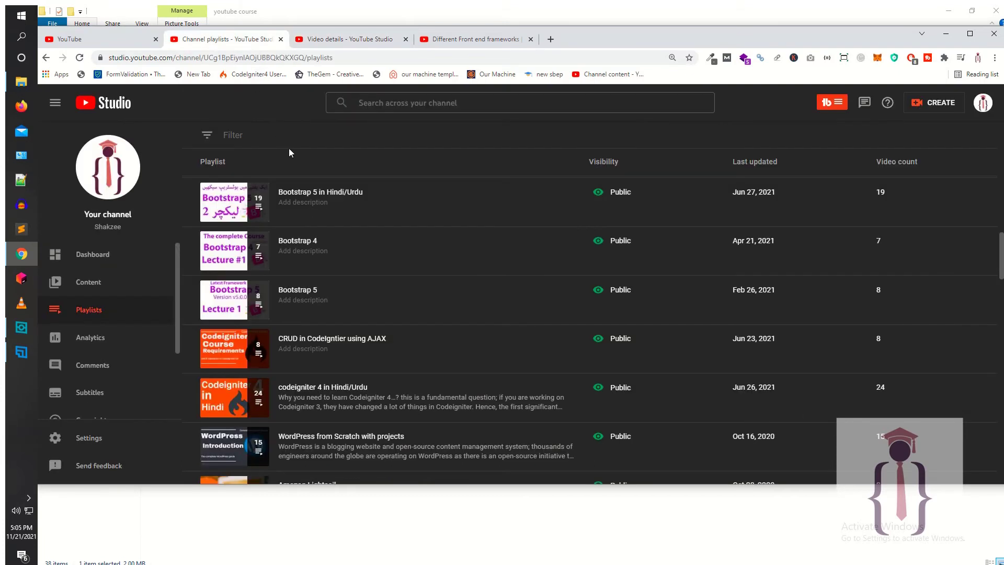
pyautogui.moveTo(293, 259)
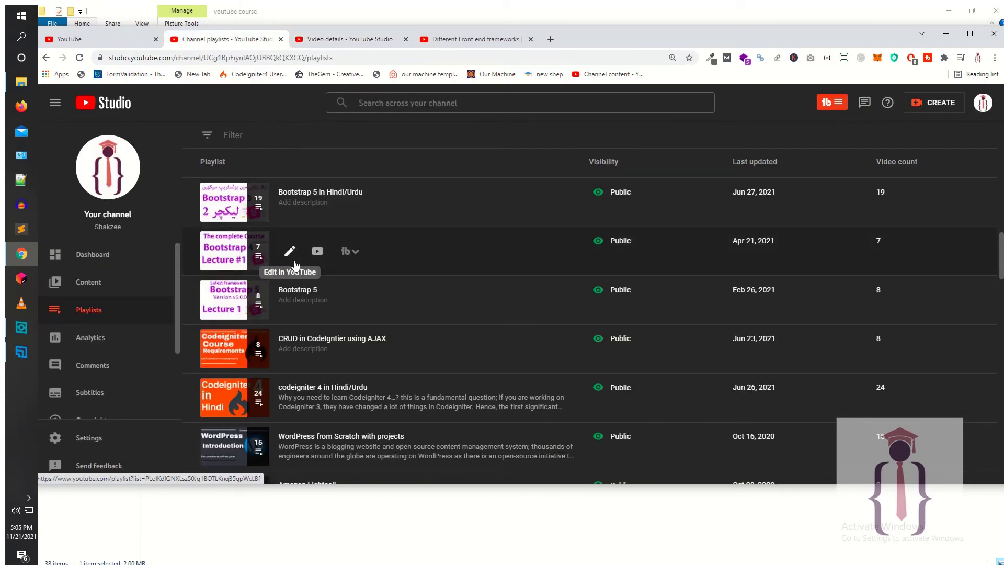
pyautogui.scroll(6, 349, 190)
pyautogui.scroll(5, 350, 189)
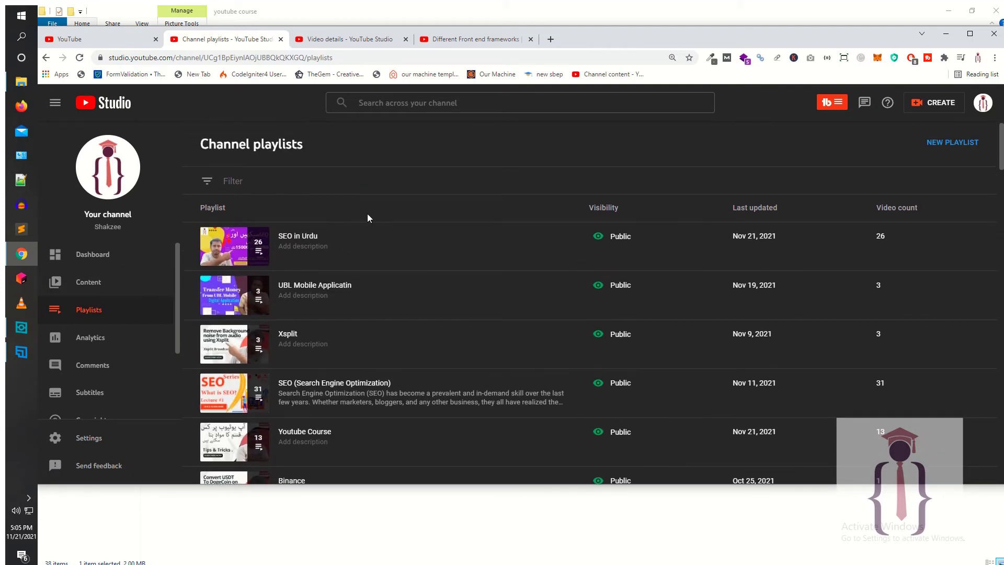
pyautogui.click(78, 282)
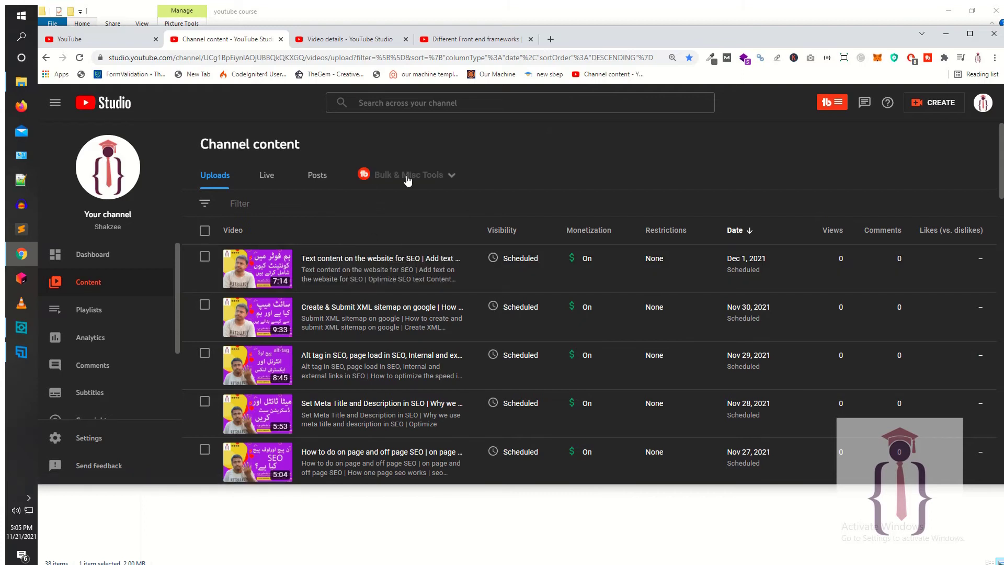
pyautogui.click(408, 181)
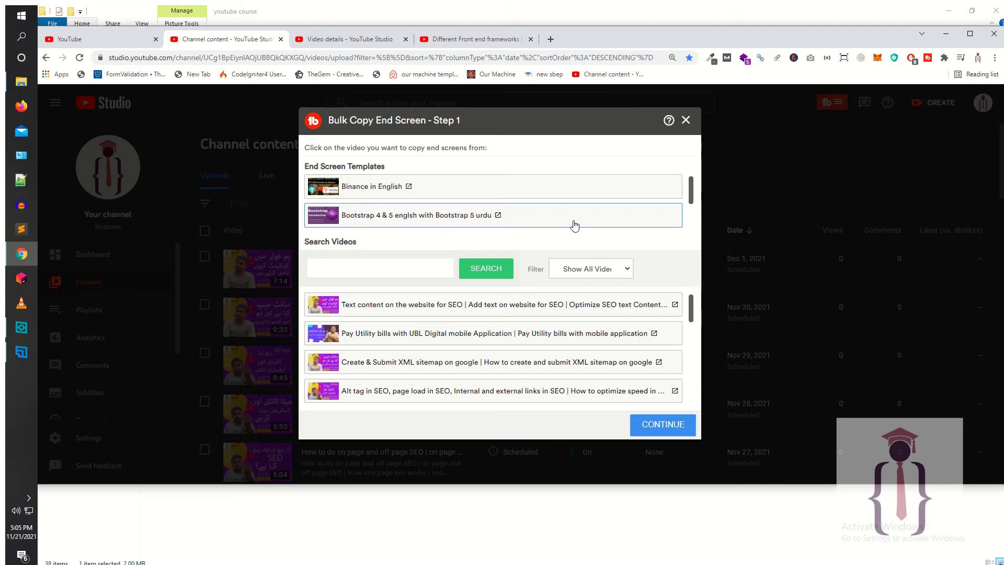
# Choose the "Bootstrap 4 & 5 englsh with Bootstrap 5 urdu" template as the copy source and review its end screen elements
pyautogui.click(540, 225)
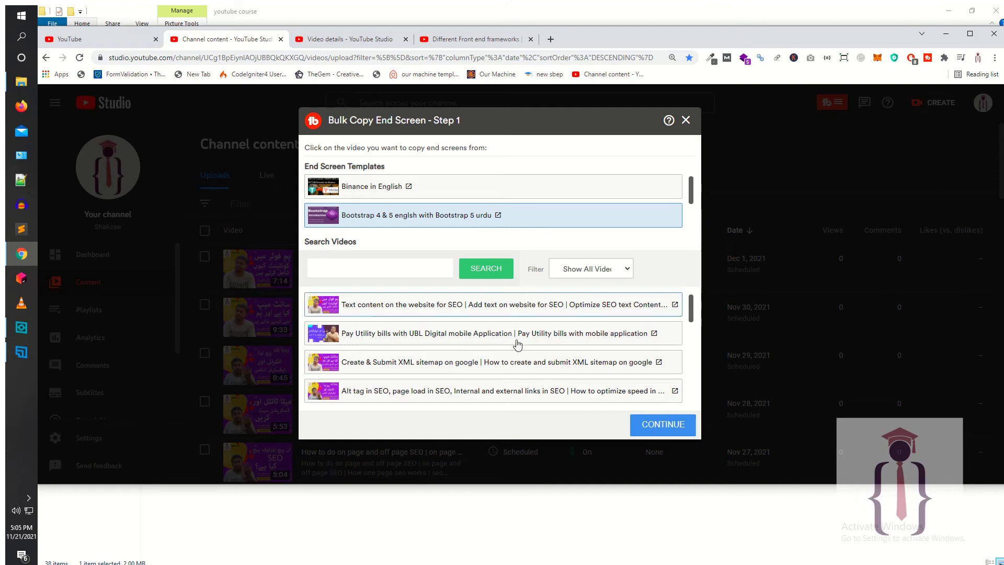
pyautogui.click(649, 424)
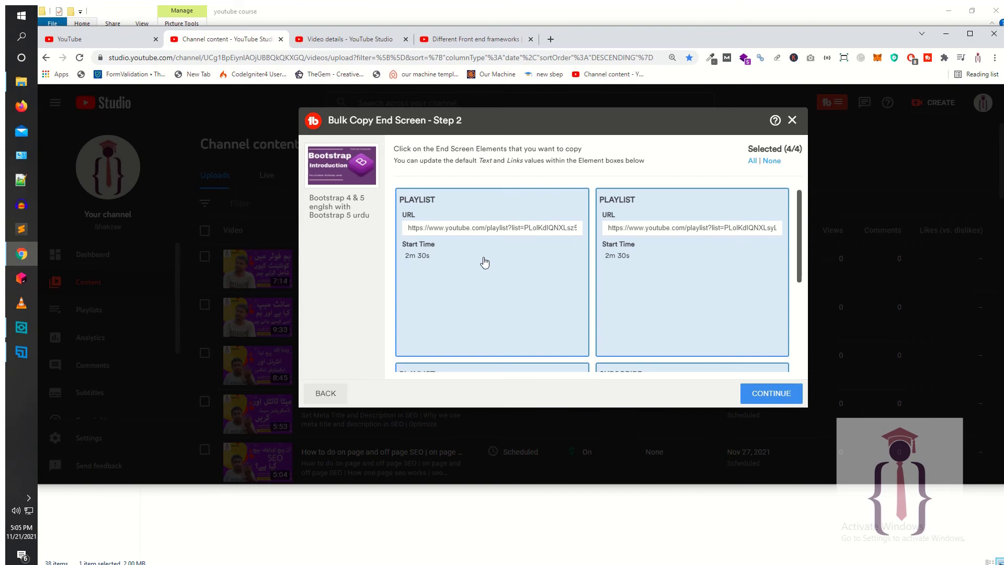
pyautogui.scroll(-3, 533, 266)
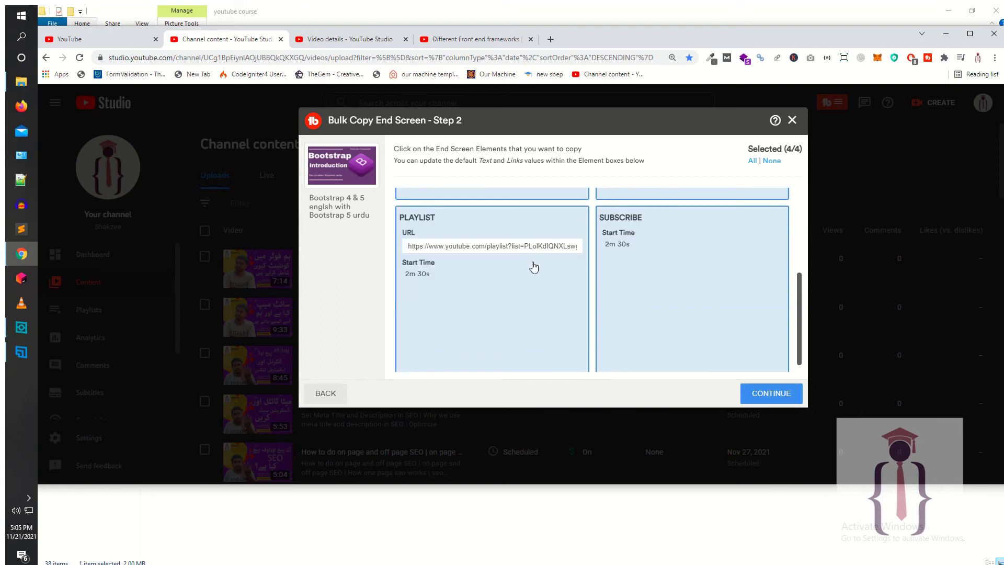
# Review the template's playlist and subscribe elements, keep all four selected for copying, and continue to the destination video options
pyautogui.scroll(3, 534, 267)
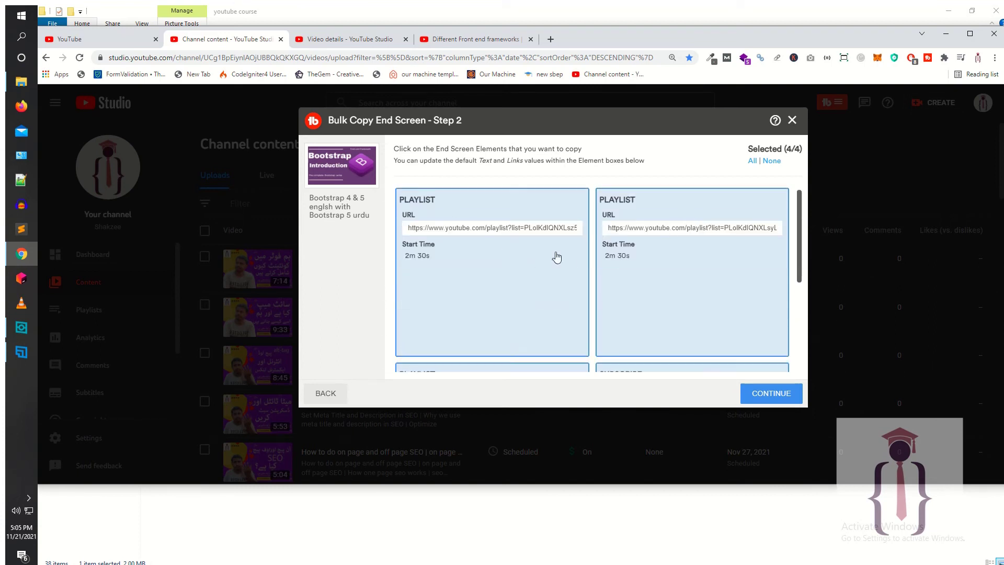
pyautogui.scroll(-3, 411, 284)
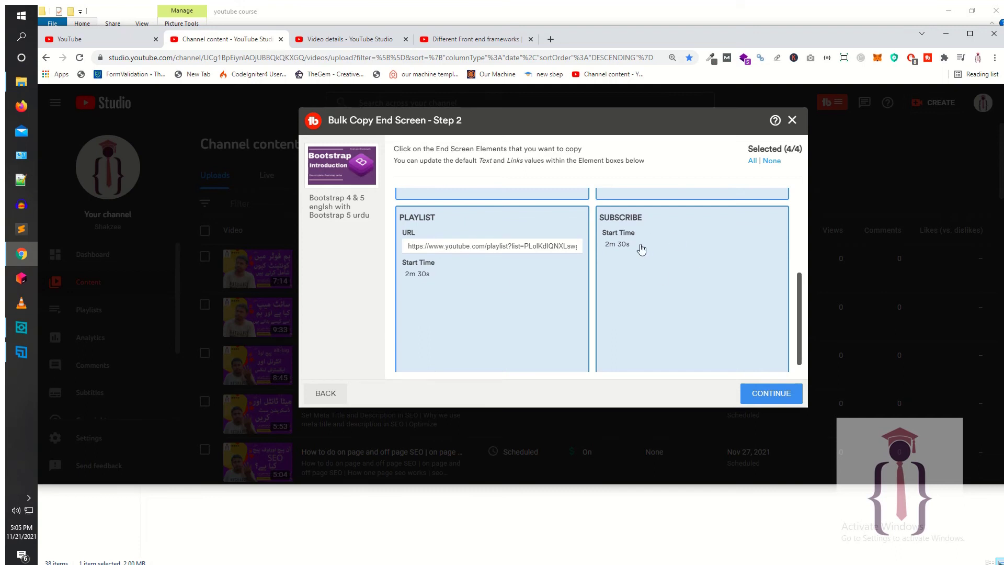
pyautogui.scroll(1, 642, 250)
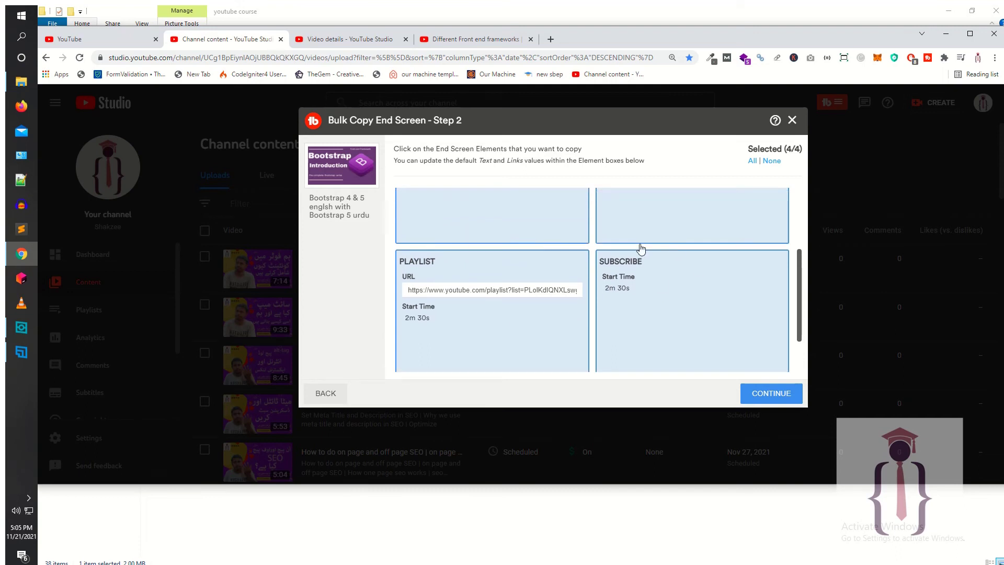
pyautogui.scroll(-1, 641, 250)
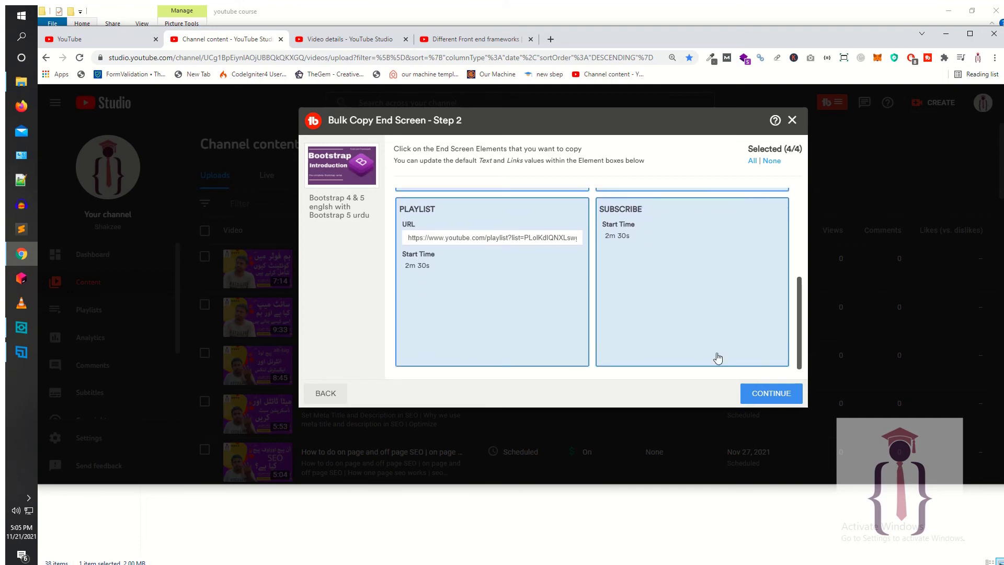
pyautogui.click(772, 395)
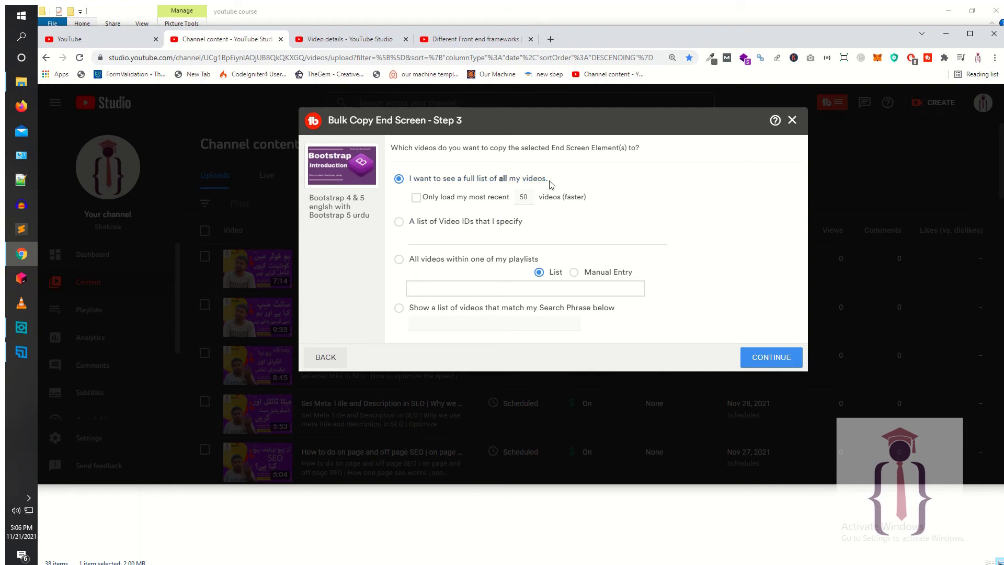
# Set the copy destination to all videos within one of the channel's playlists and find Bootstrap 4 in the list
pyautogui.click(418, 199)
pyautogui.click(417, 198)
pyautogui.click(438, 278)
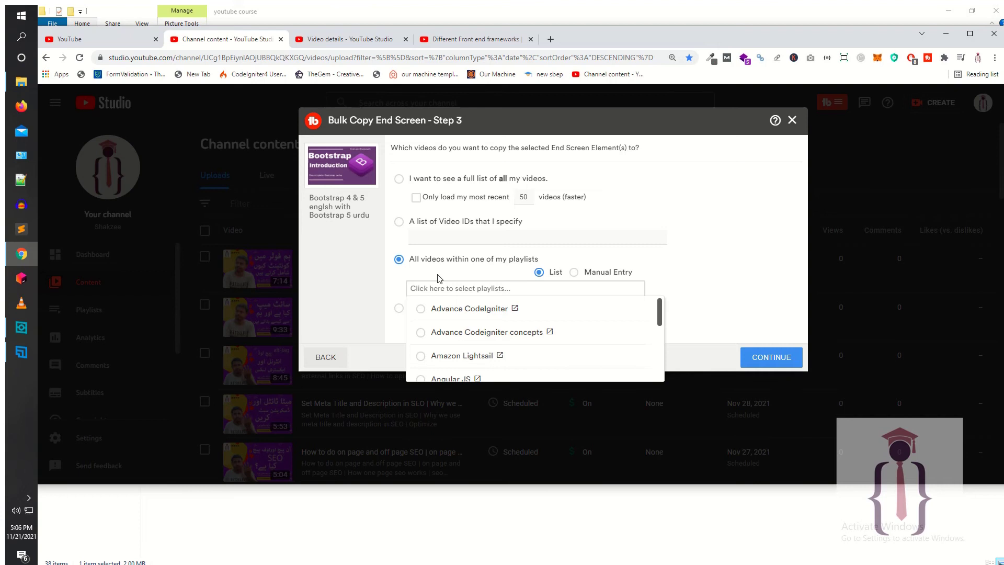
pyautogui.scroll(-3, 506, 312)
pyautogui.scroll(-1, 505, 312)
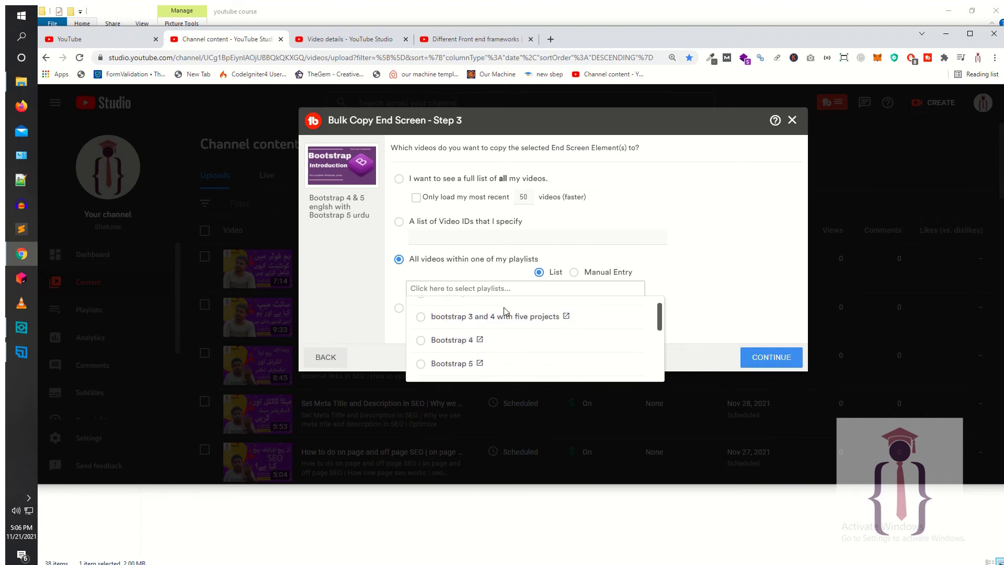
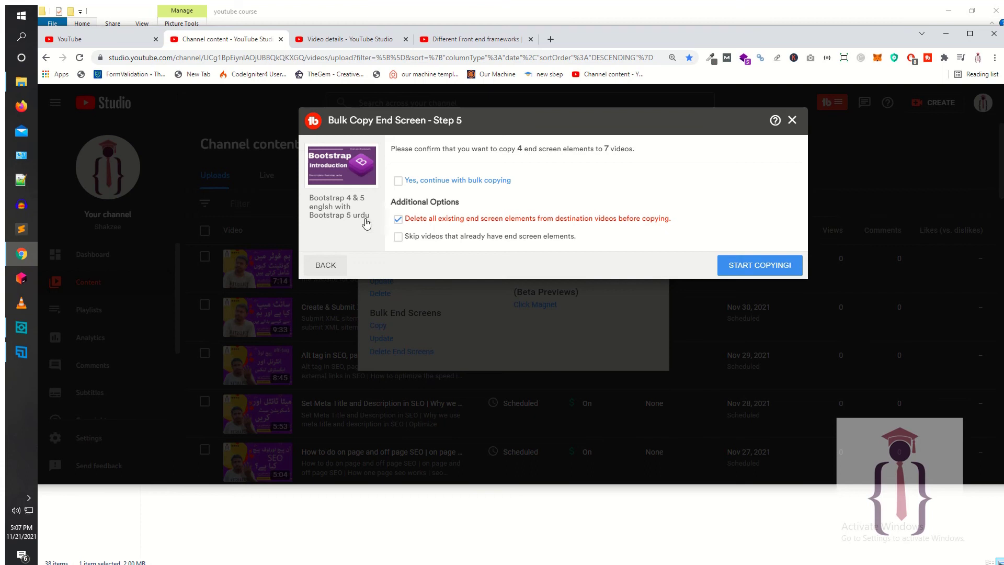
# Confirm the bulk copy with existing end screen elements deleted from the destination videos, and start copying
pyautogui.click(503, 183)
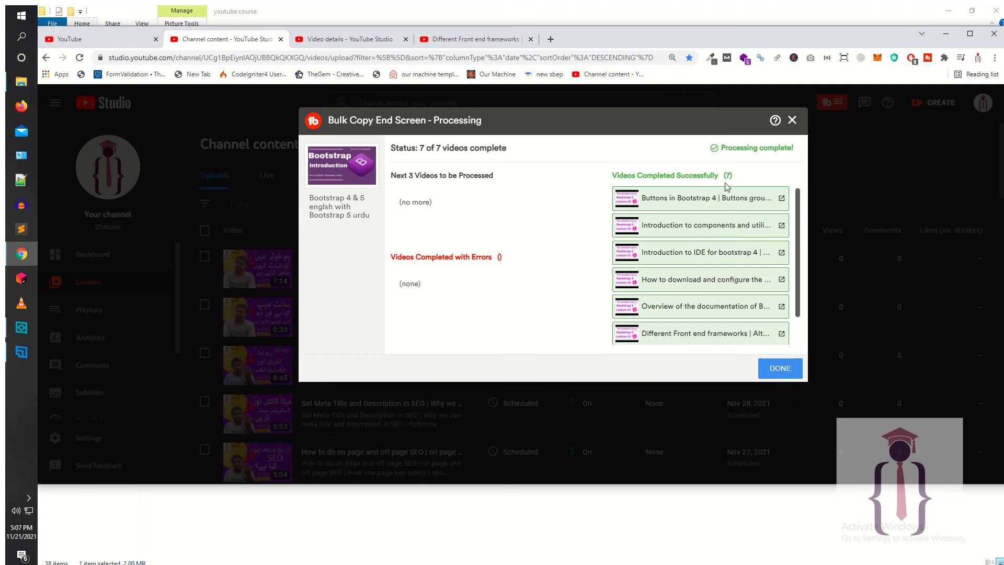
# Reload the "Different Front end frameworks" video page and close the completed bulk copy dialog
pyautogui.click(470, 39)
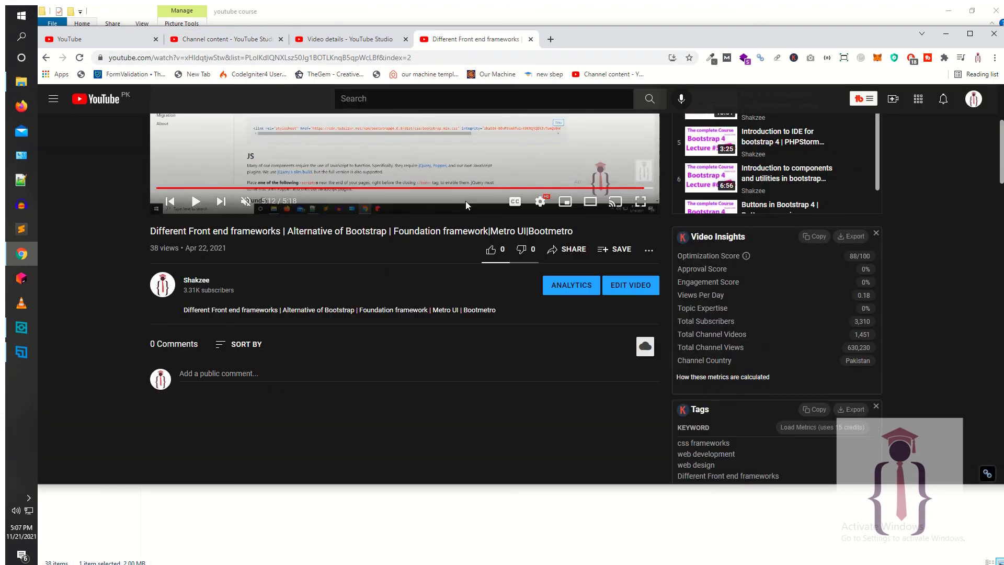
pyautogui.press('F5')
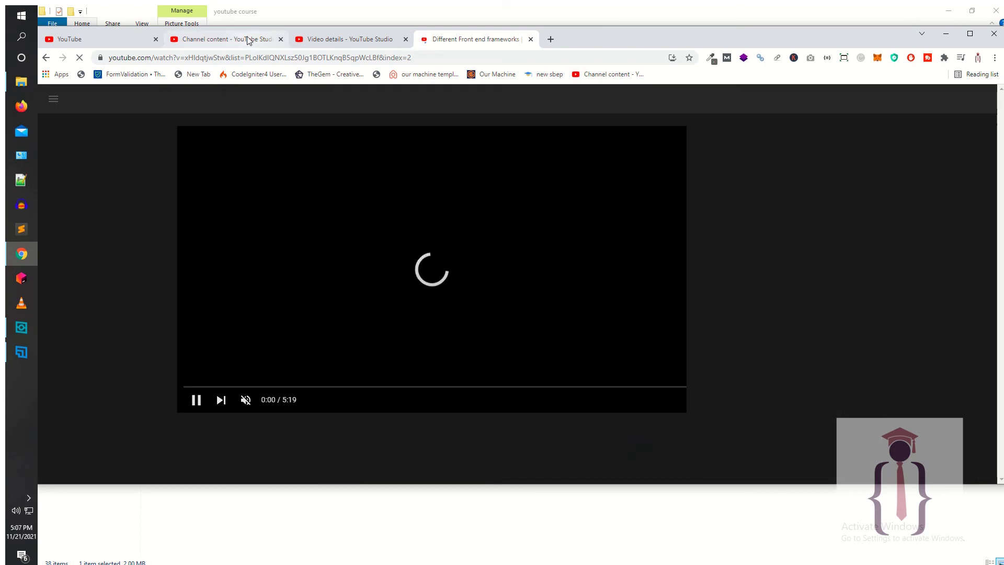
pyautogui.click(254, 40)
pyautogui.click(790, 369)
# Return to the "Different Front end frameworks" video and play it from about 4:53 to check its end screen
pyautogui.click(475, 42)
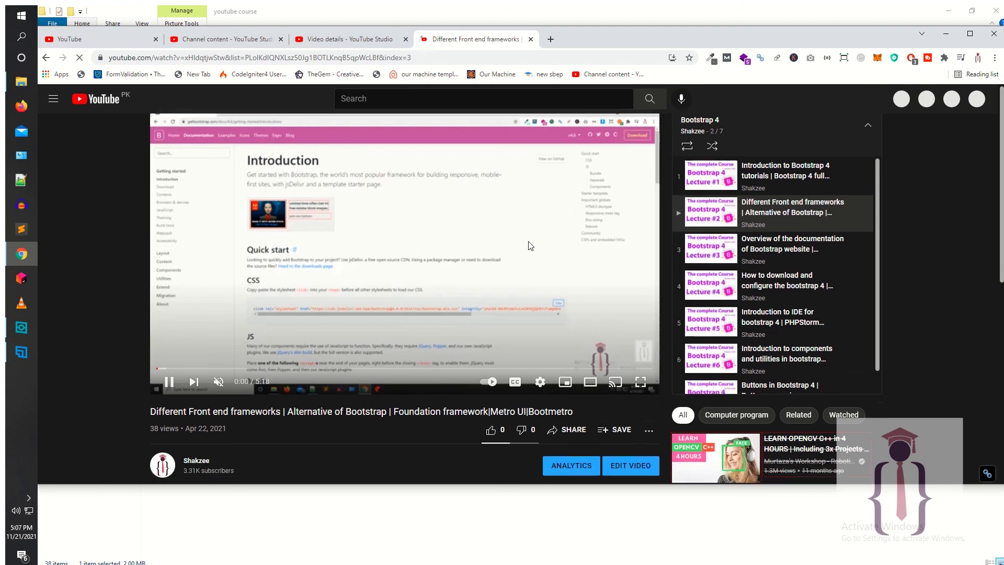
pyautogui.scroll(-2, 589, 281)
pyautogui.scroll(2, 601, 277)
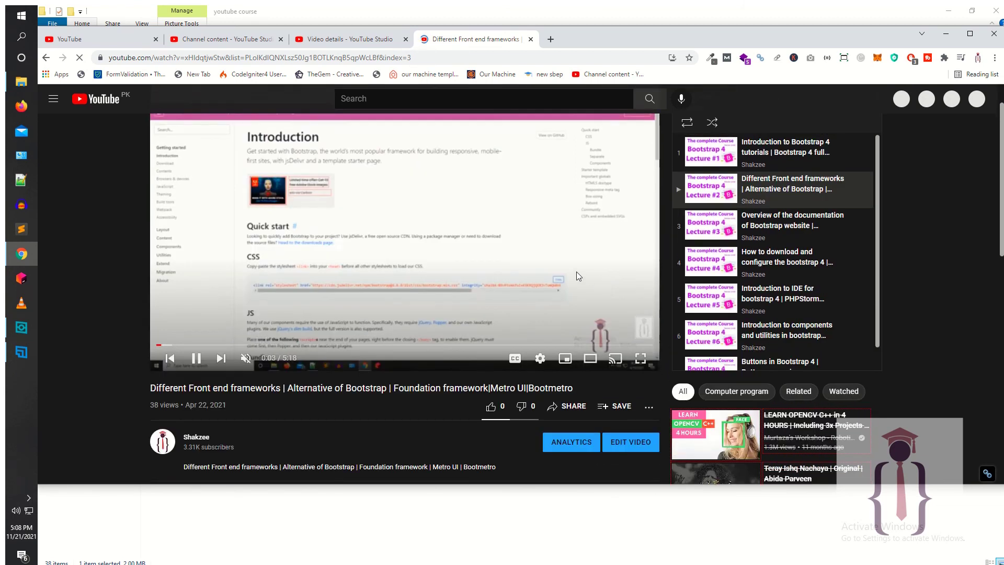
pyautogui.click(619, 333)
pyautogui.click(614, 345)
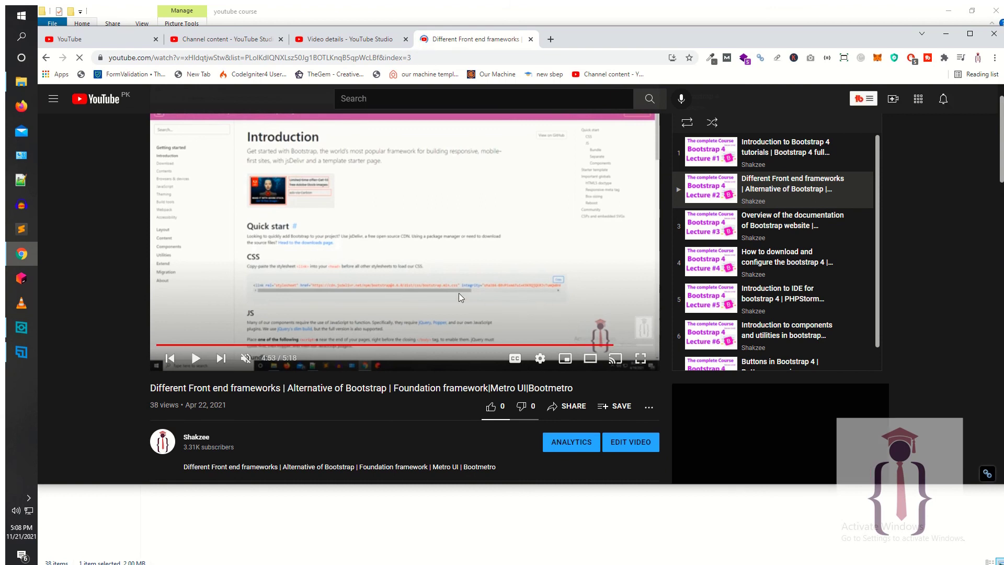
pyautogui.click(405, 261)
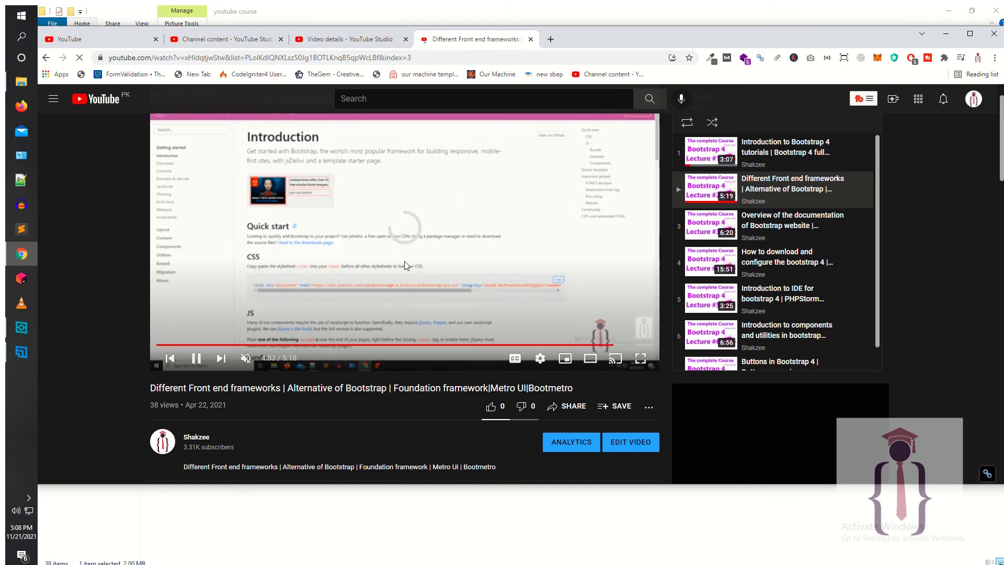